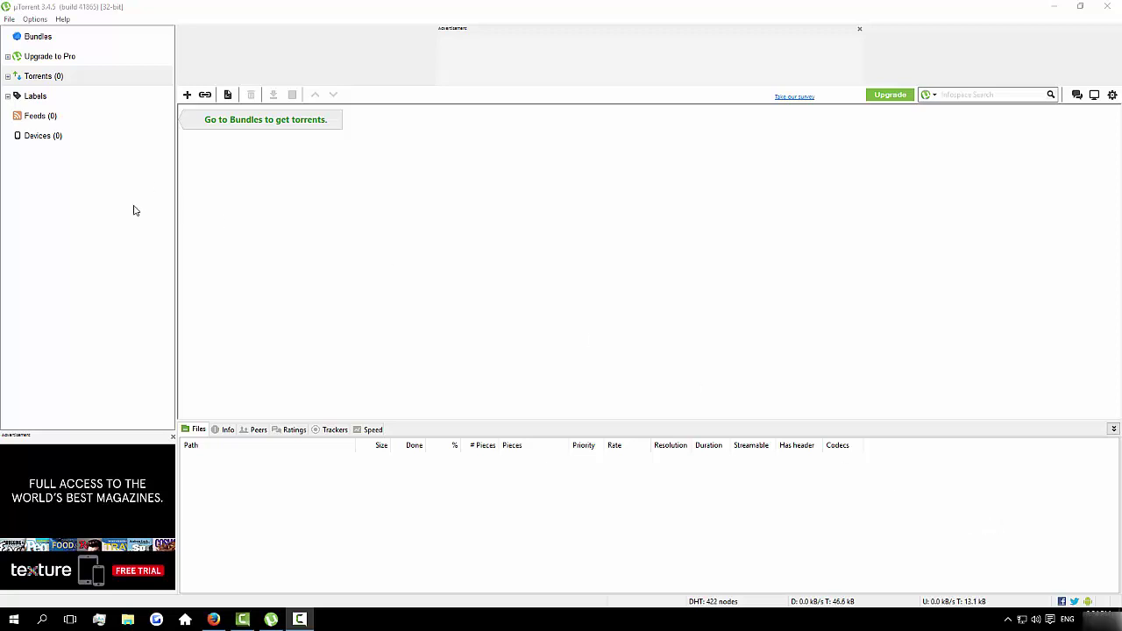
pyautogui.click(10, 20)
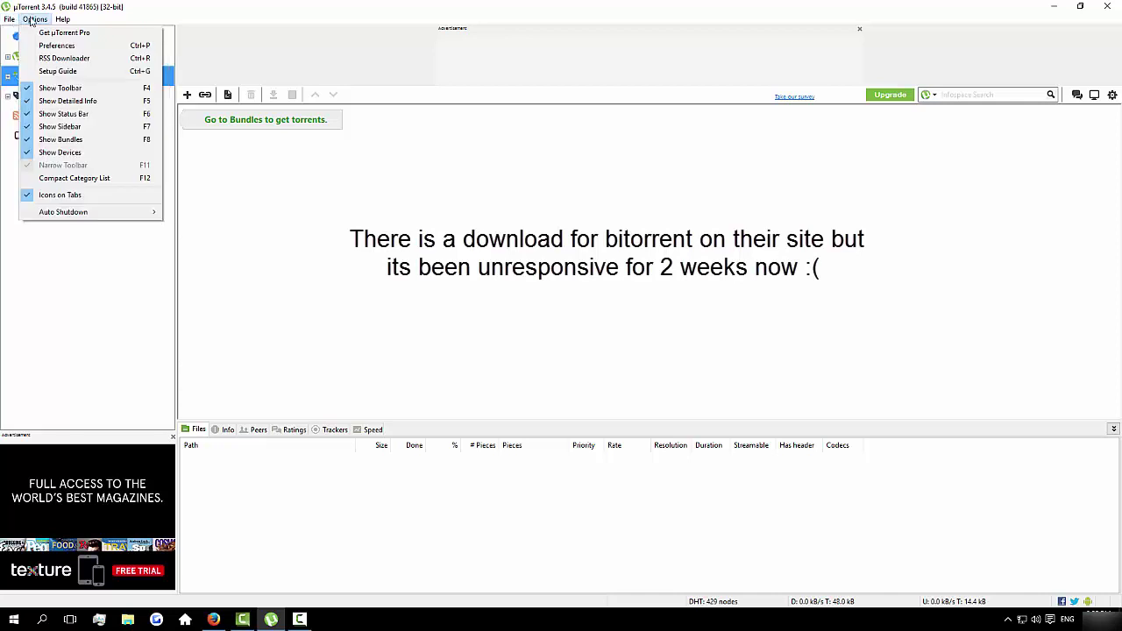
pyautogui.moveTo(4, 9)
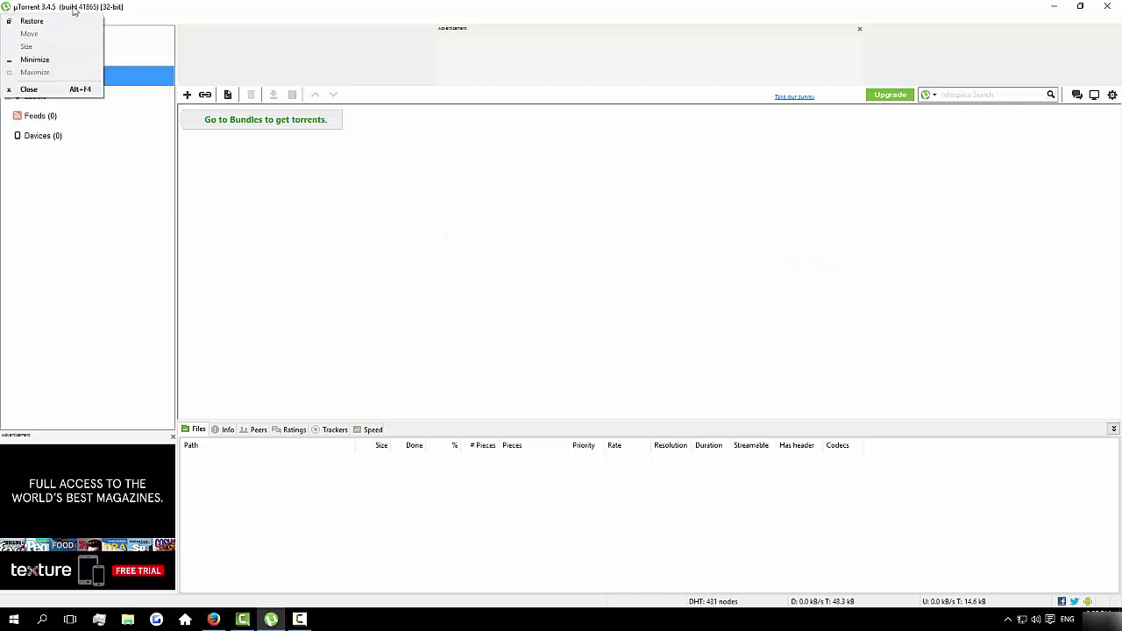
pyautogui.click(187, 11)
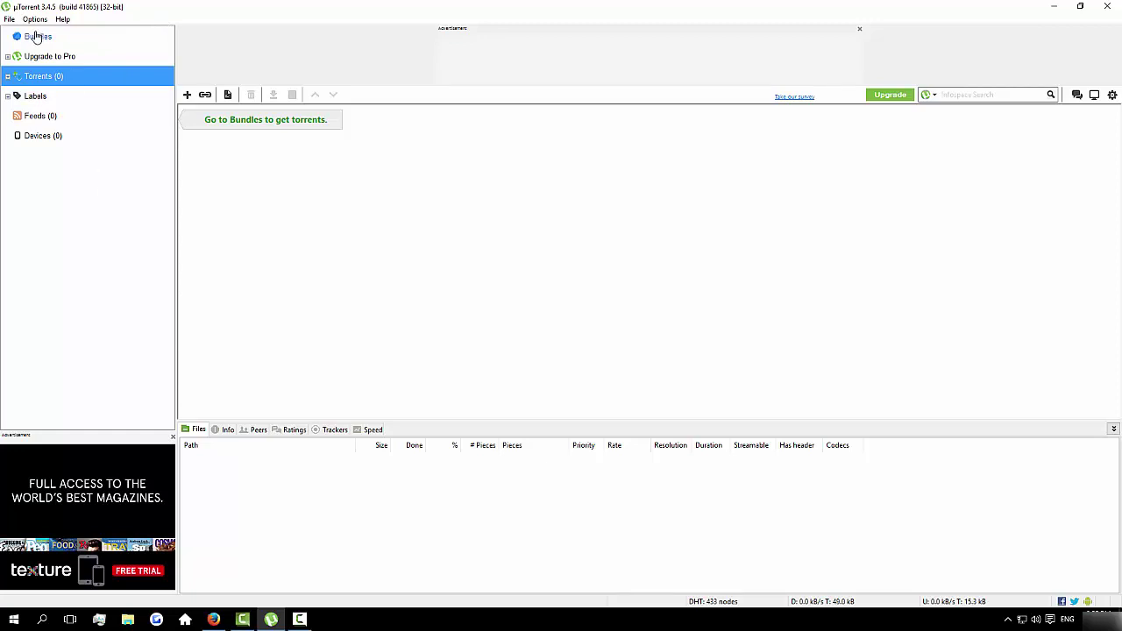
pyautogui.click(33, 19)
pyautogui.moveTo(14, 23)
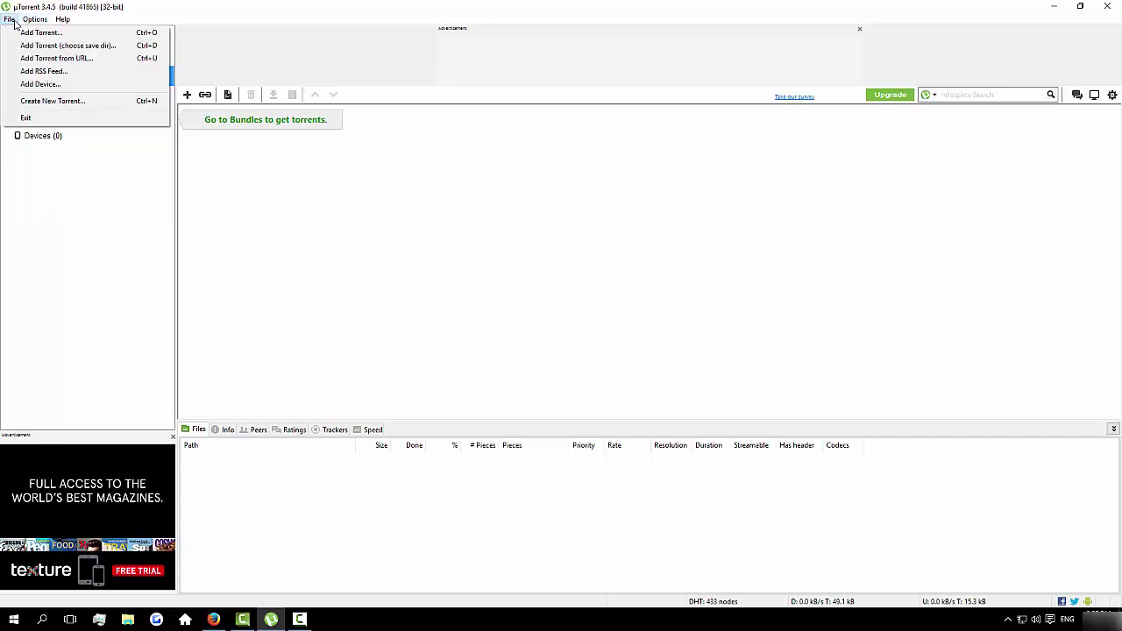
pyautogui.moveTo(62, 19)
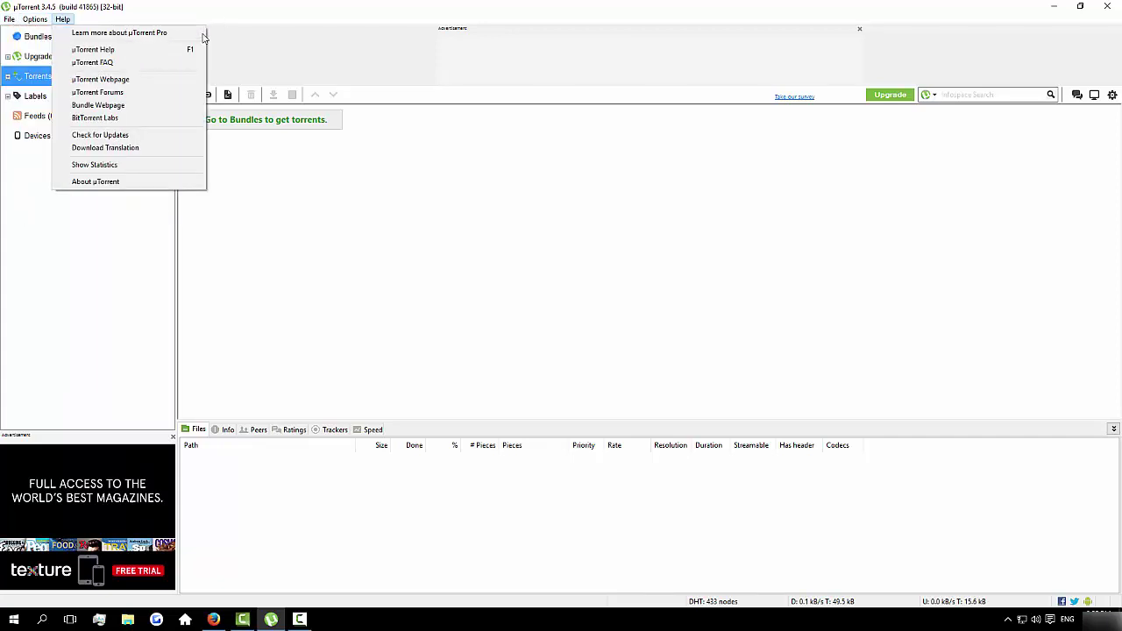
pyautogui.click(140, 11)
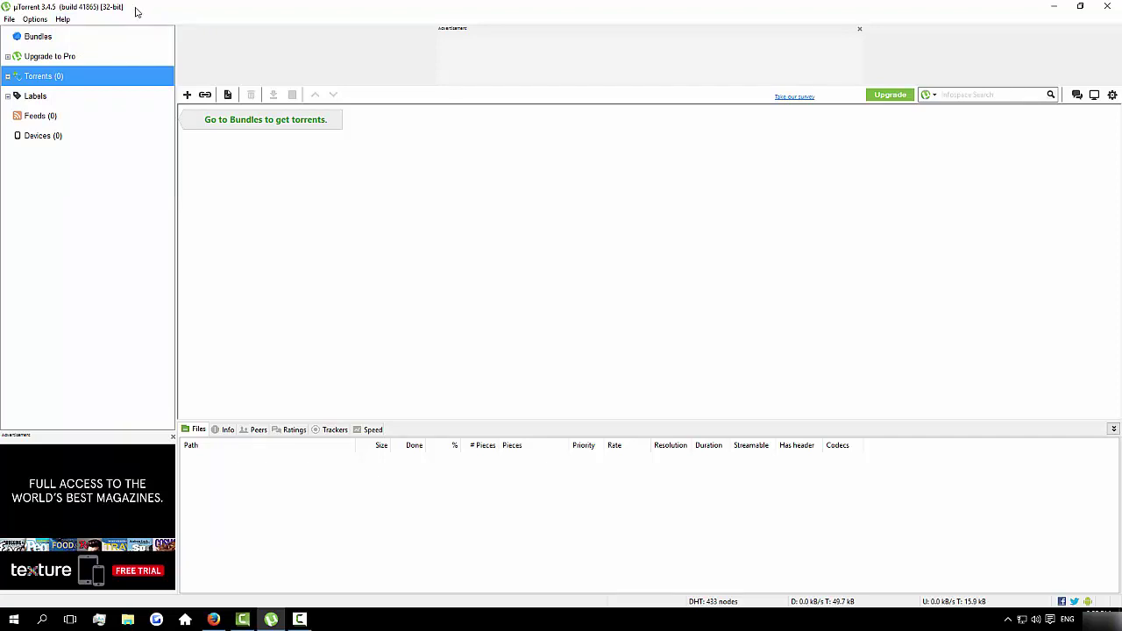
# - Open the preferences and review the general, interface and directory settings, plus the port used for incoming connections
pyautogui.click(35, 20)
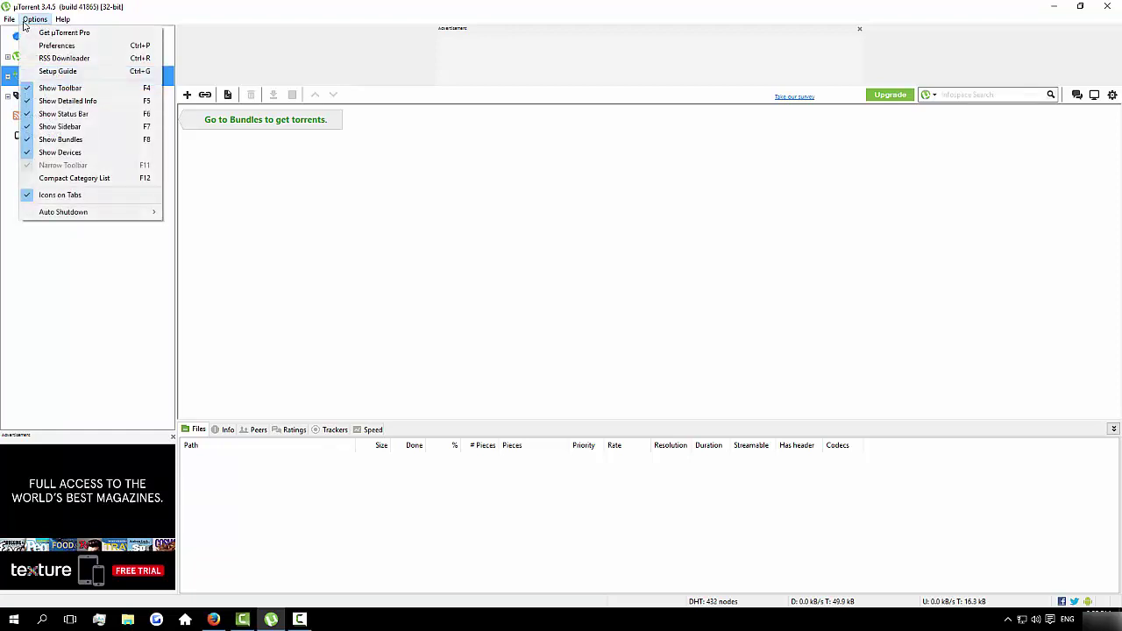
pyautogui.moveTo(9, 20)
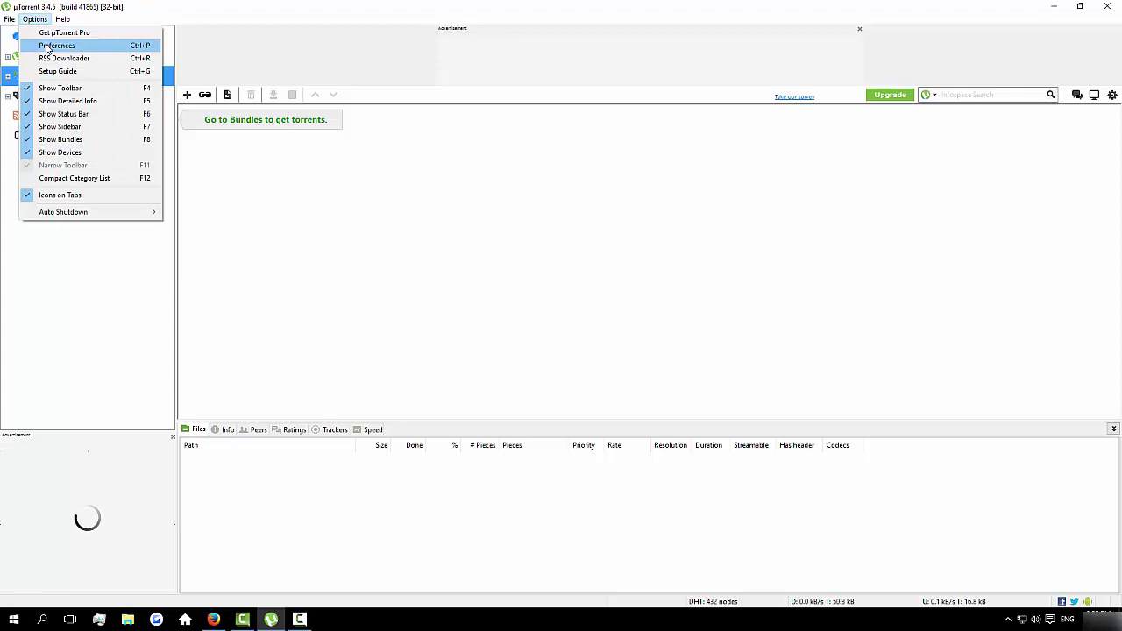
pyautogui.click(46, 45)
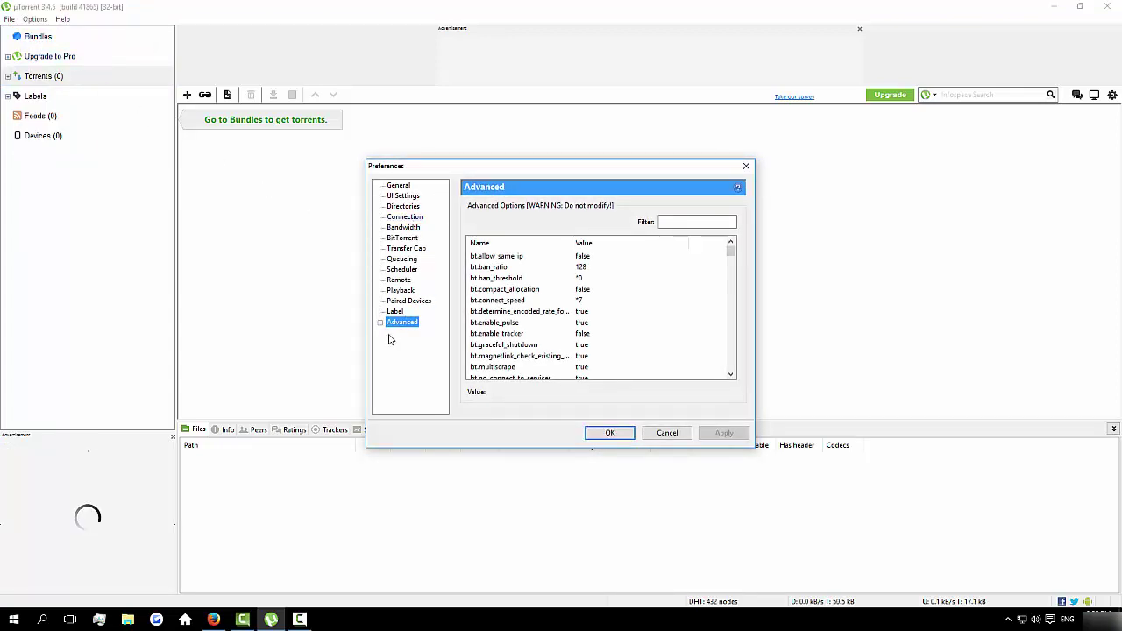
pyautogui.click(399, 186)
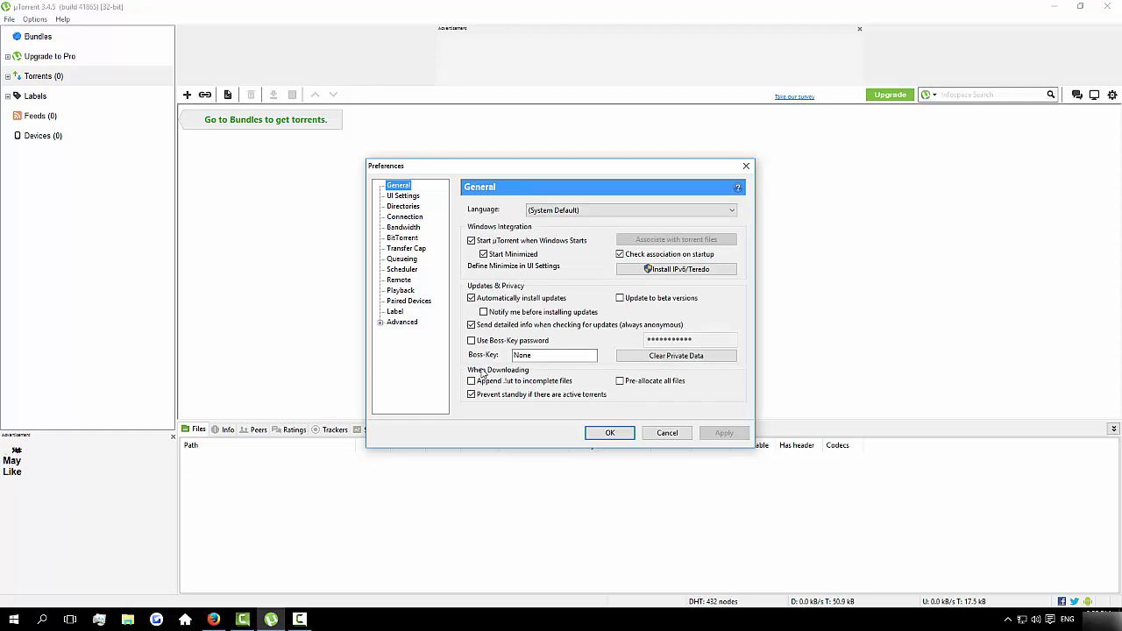
pyautogui.click(403, 196)
pyautogui.click(403, 207)
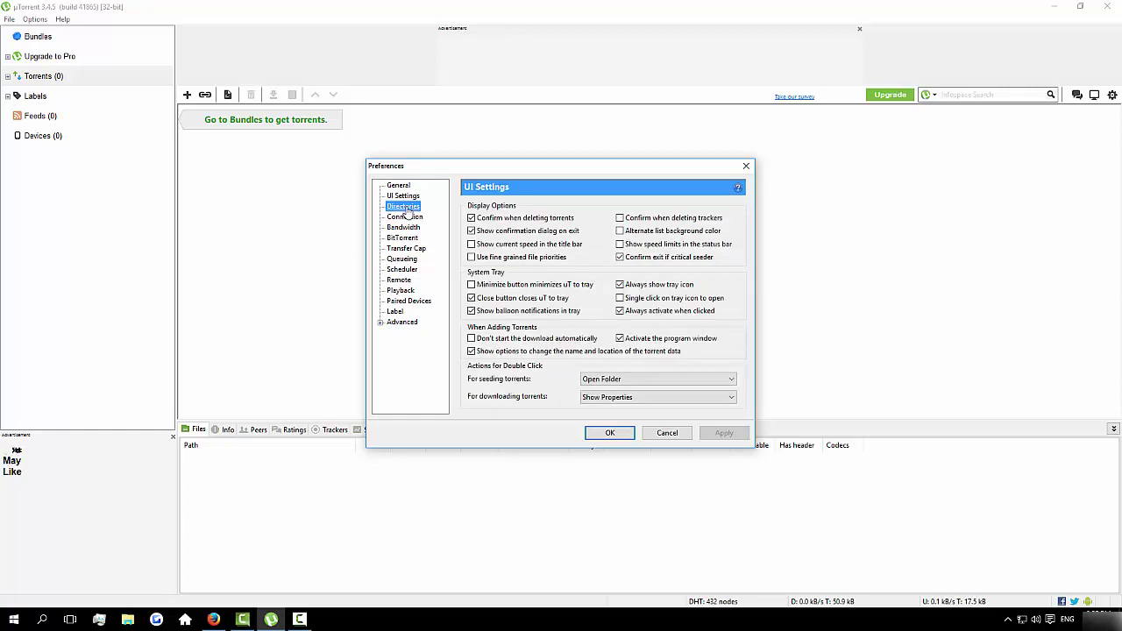
pyautogui.click(405, 216)
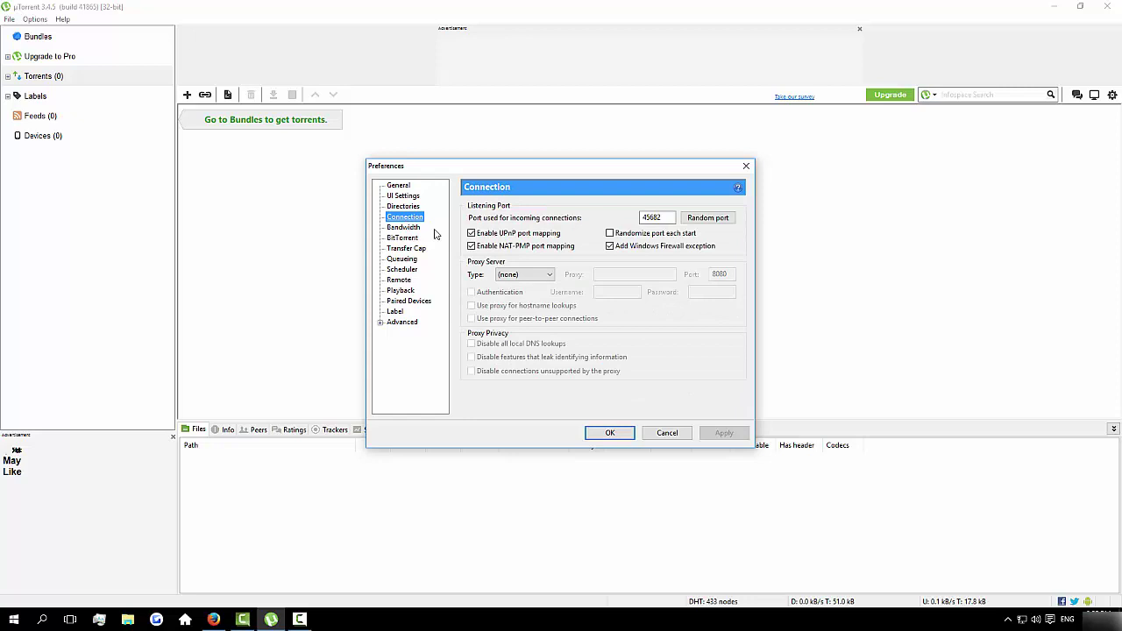
pyautogui.moveTo(663, 218); pyautogui.dragTo(627, 219)
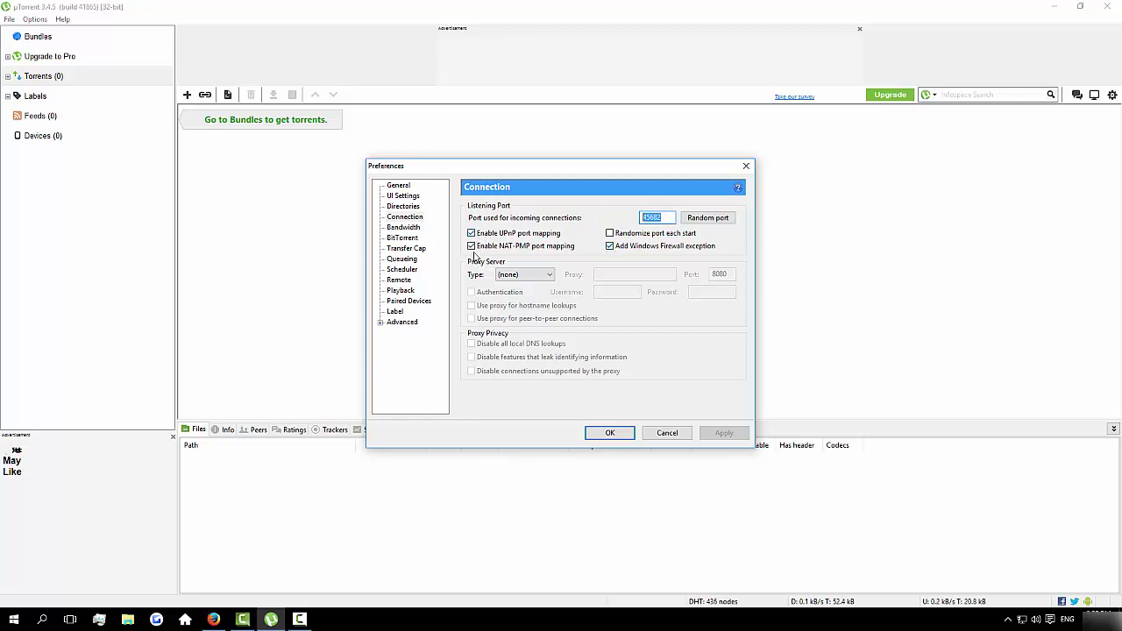
# - Examine the bandwidth settings: maximum upload and download rates, global connections, connected peers per torrent and upload slots per torrent
pyautogui.click(402, 228)
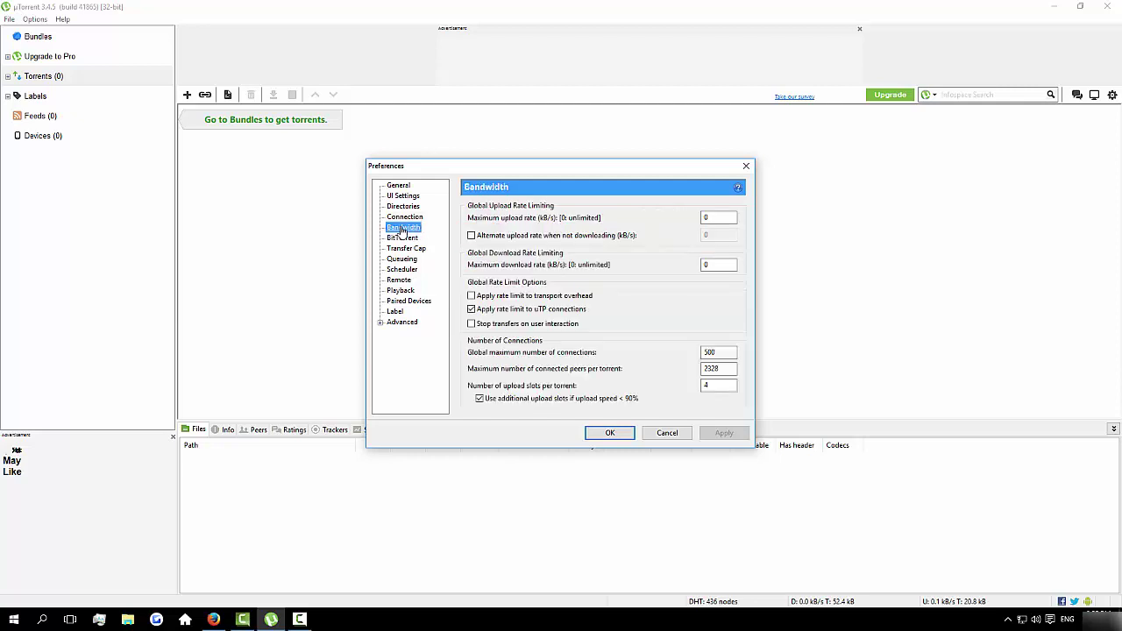
pyautogui.click(707, 218)
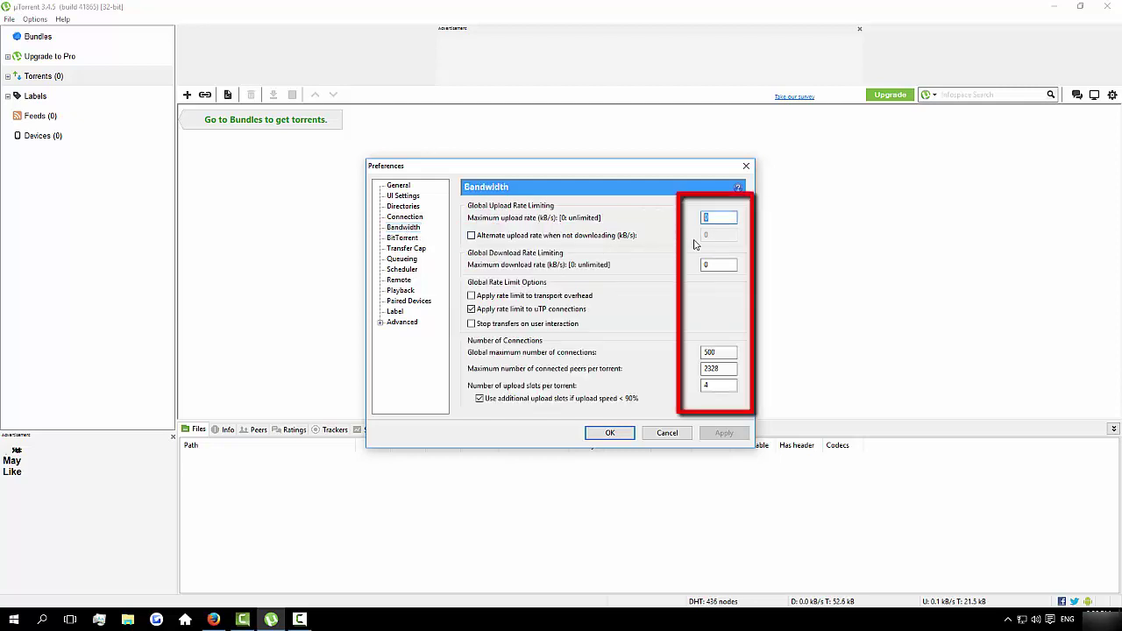
pyautogui.click(720, 265)
pyautogui.doubleClick(709, 352)
pyautogui.doubleClick(709, 369)
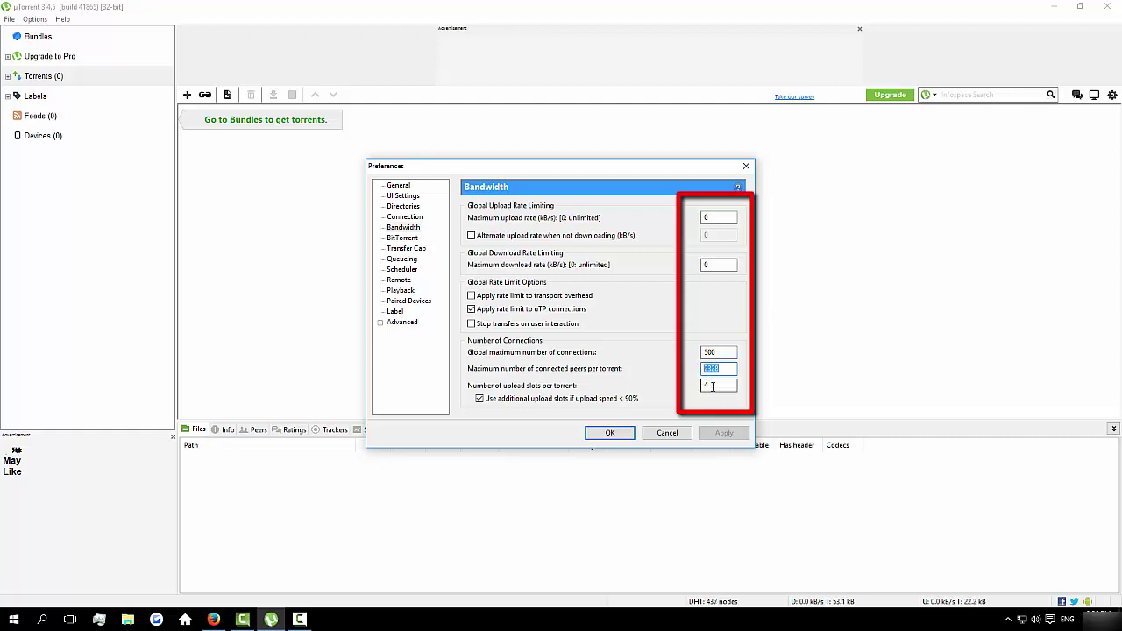
pyautogui.doubleClick(713, 387)
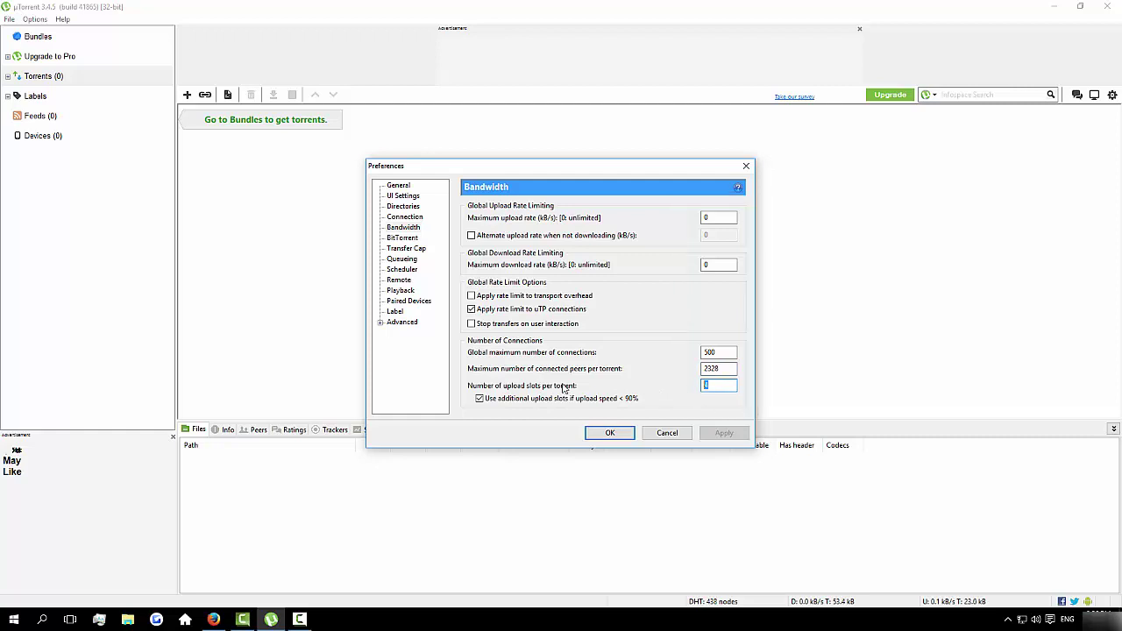
# - Review the BitTorrent features and transfer cap, and examine the queueing limits for active torrents, downloads and seeding goals
pyautogui.click(404, 240)
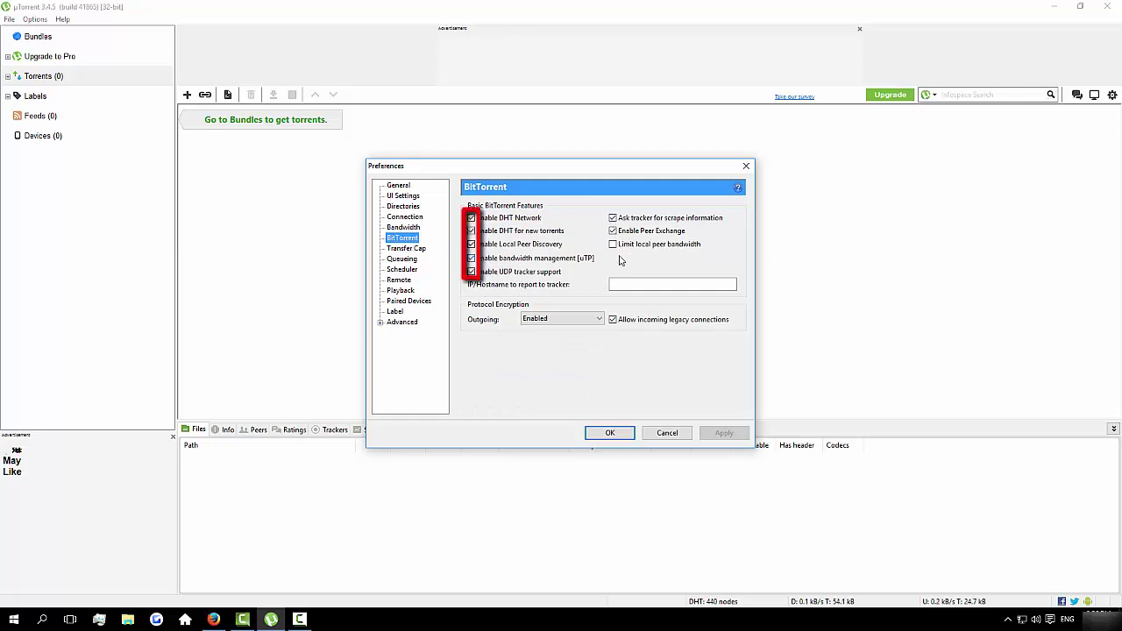
pyautogui.click(418, 250)
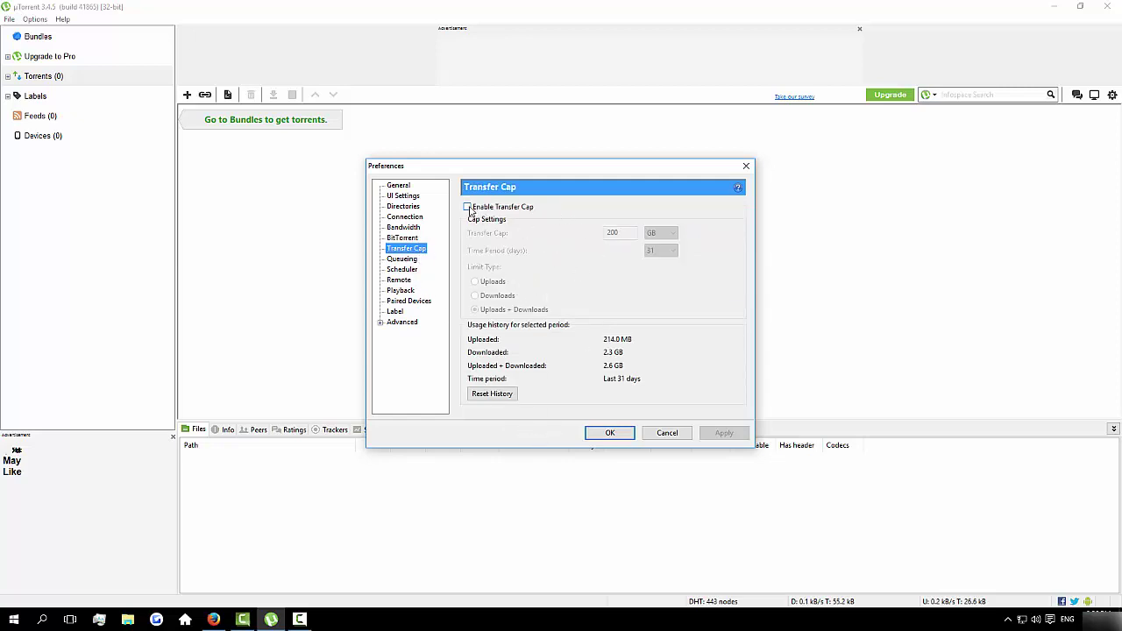
pyautogui.click(417, 261)
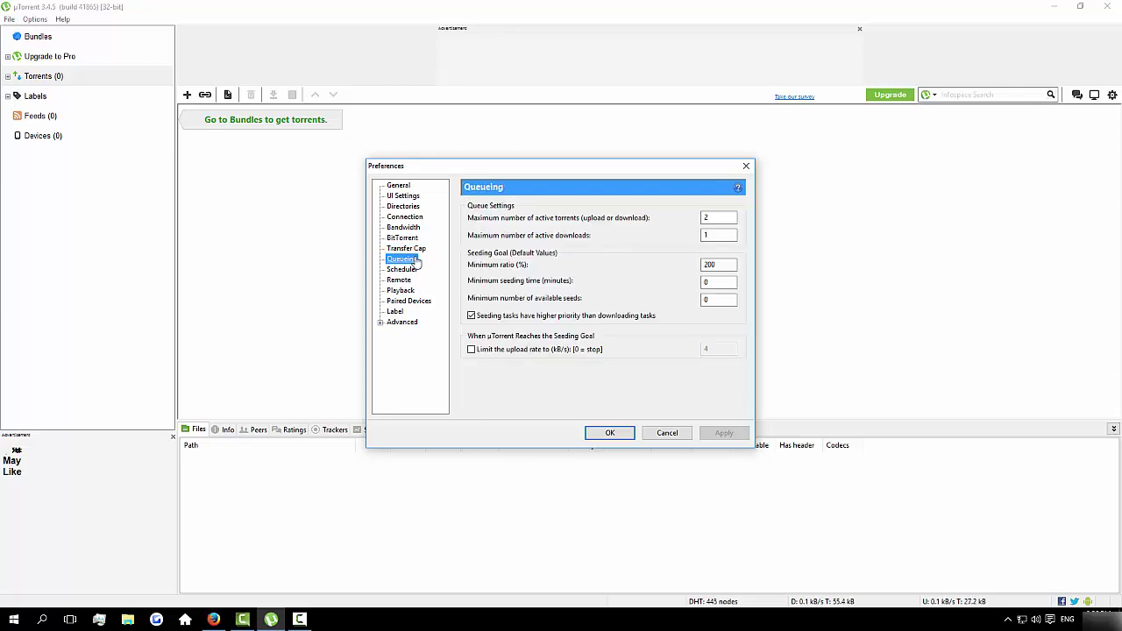
pyautogui.doubleClick(715, 220)
pyautogui.doubleClick(715, 235)
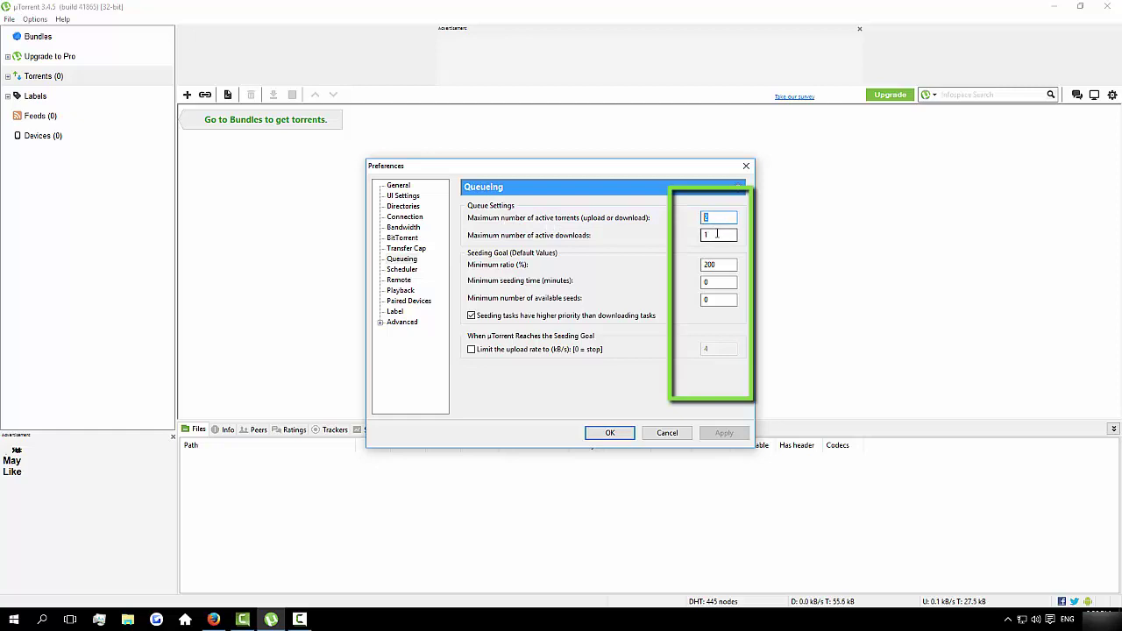
pyautogui.doubleClick(712, 265)
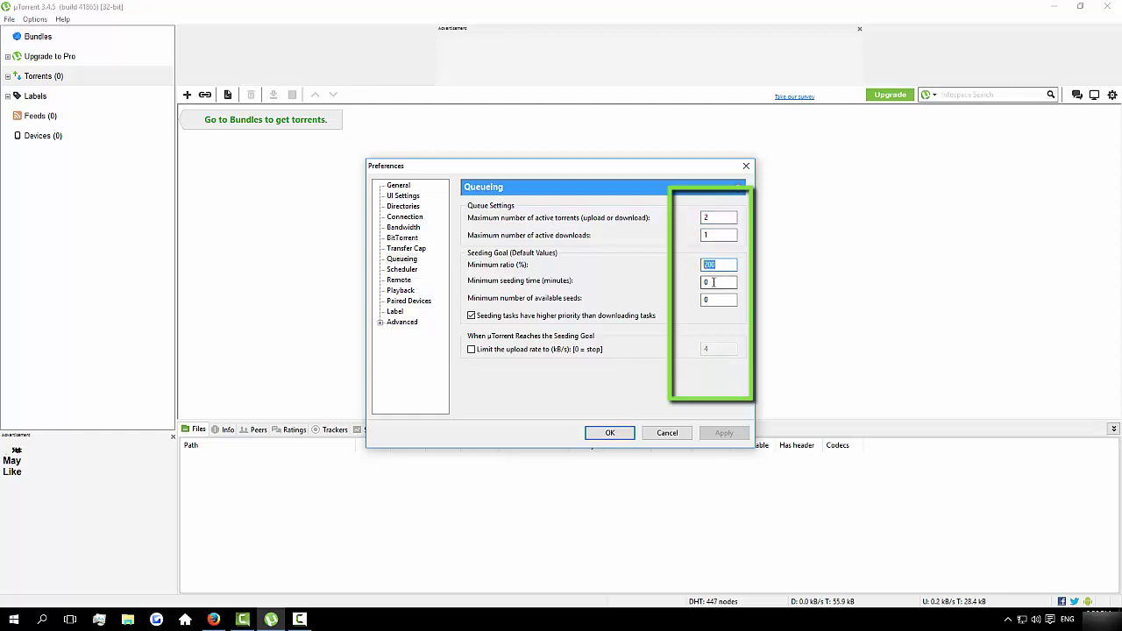
pyautogui.doubleClick(712, 282)
pyautogui.doubleClick(712, 300)
# - Review the scheduler, remote access, playback, paired devices and label preferences
pyautogui.click(402, 270)
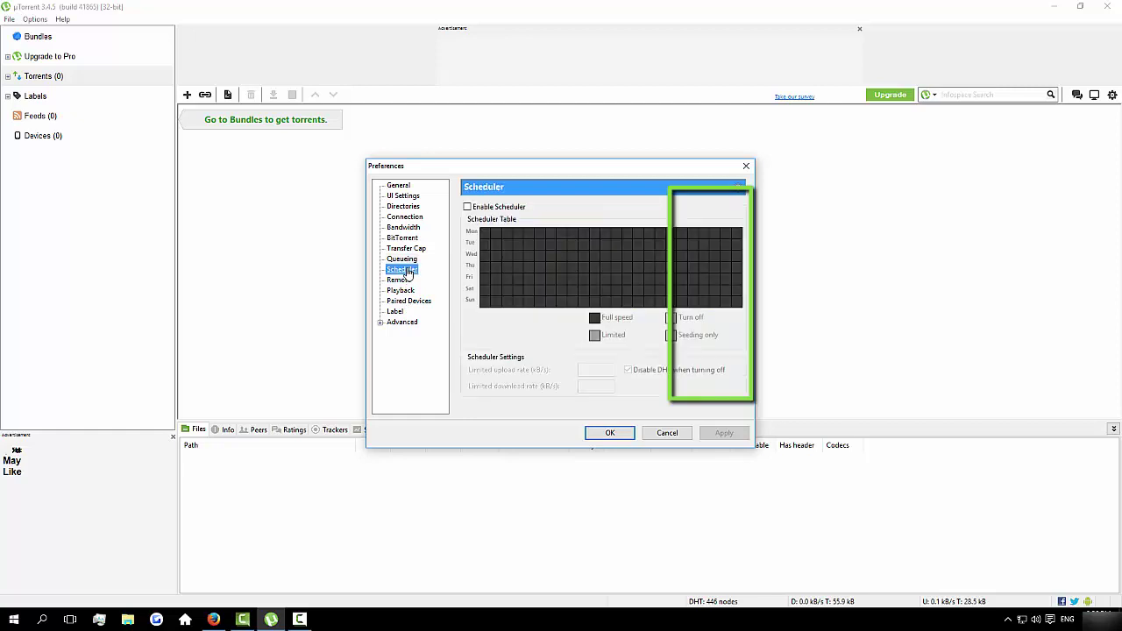
pyautogui.click(406, 281)
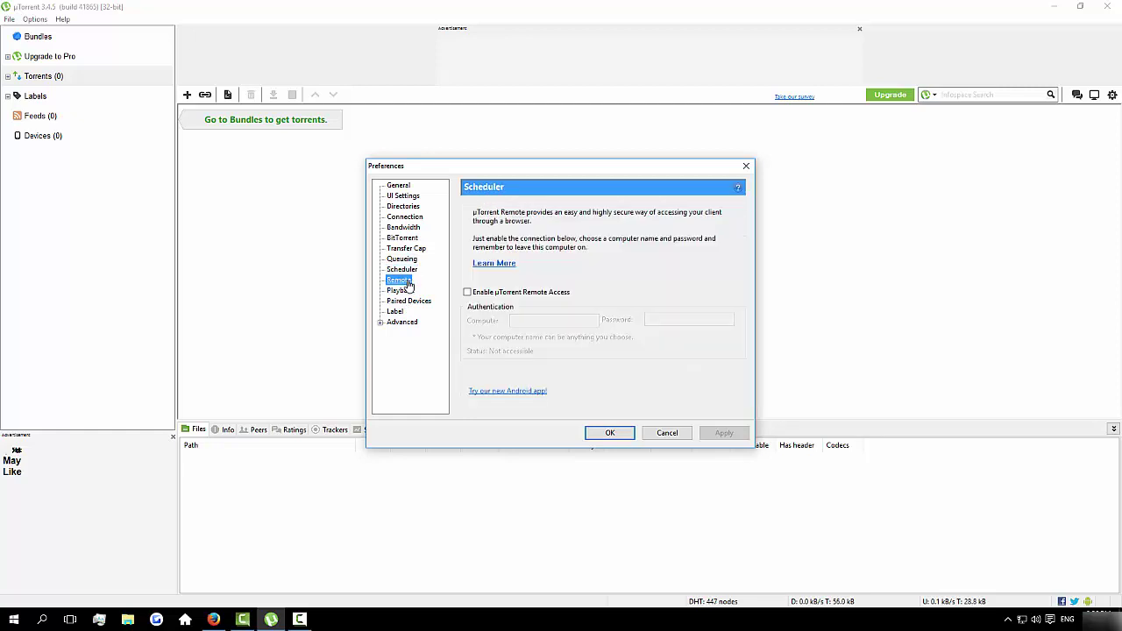
pyautogui.click(407, 291)
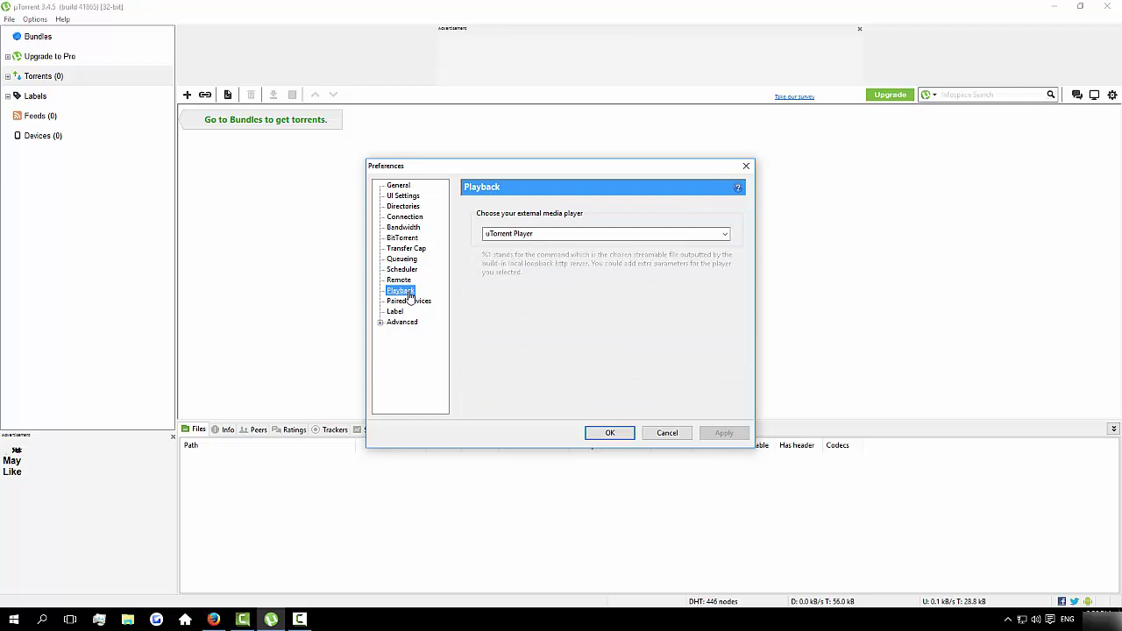
pyautogui.click(411, 302)
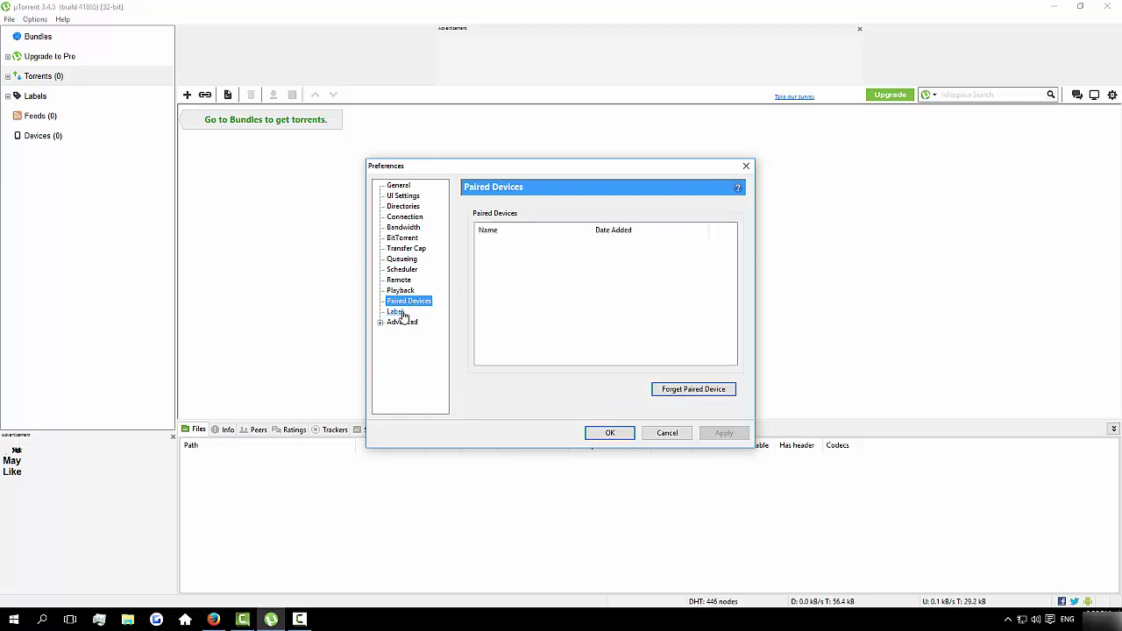
pyautogui.click(399, 313)
# - Inspect the advanced options bt.connect_speed, bt.ban_ratio and bt.ban_threshold, and close the preferences without changing anything
pyautogui.click(404, 324)
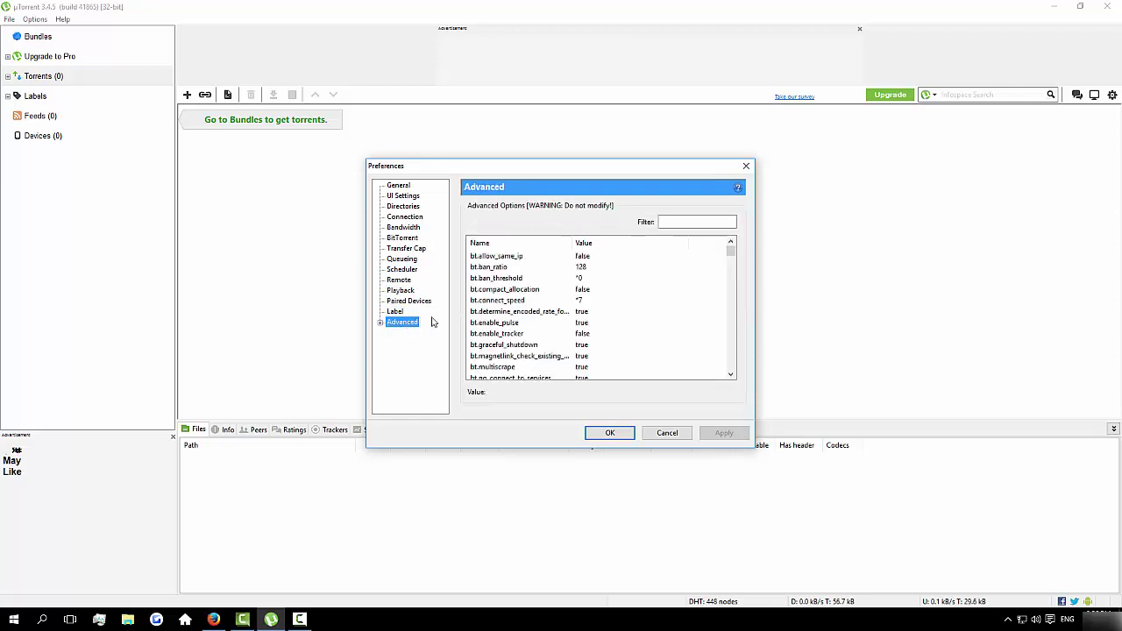
pyautogui.click(589, 304)
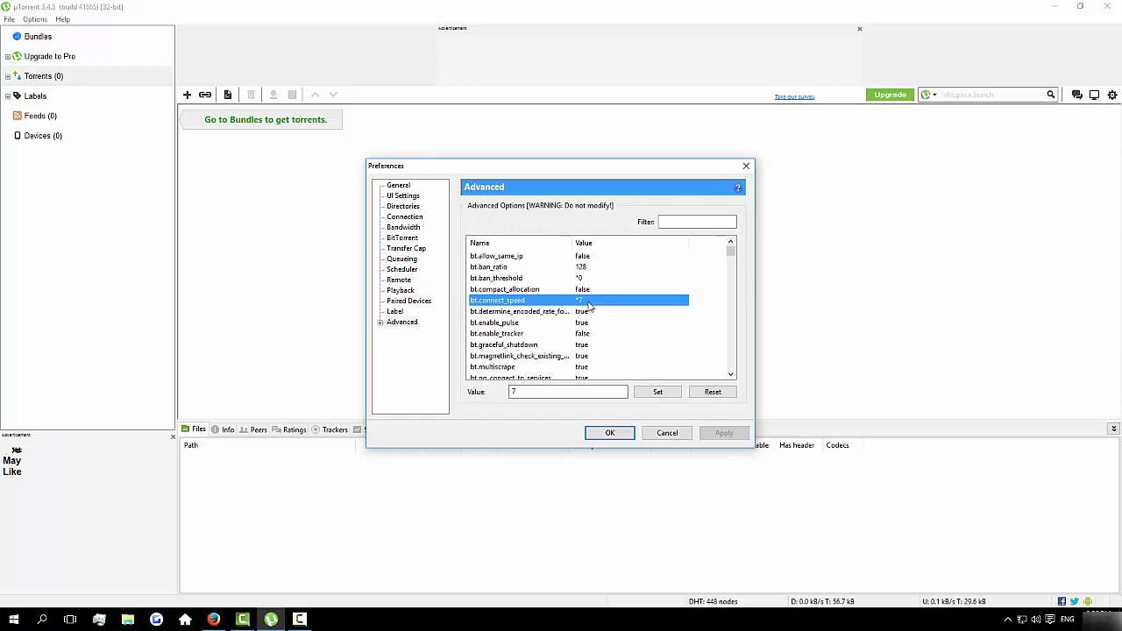
pyautogui.click(585, 268)
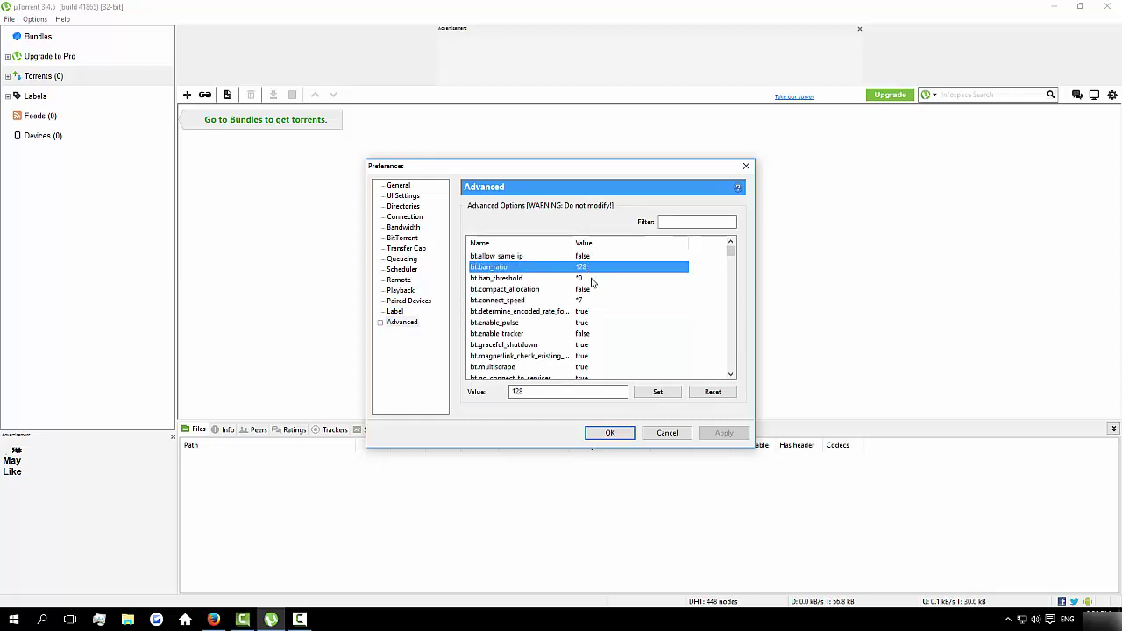
pyautogui.click(592, 279)
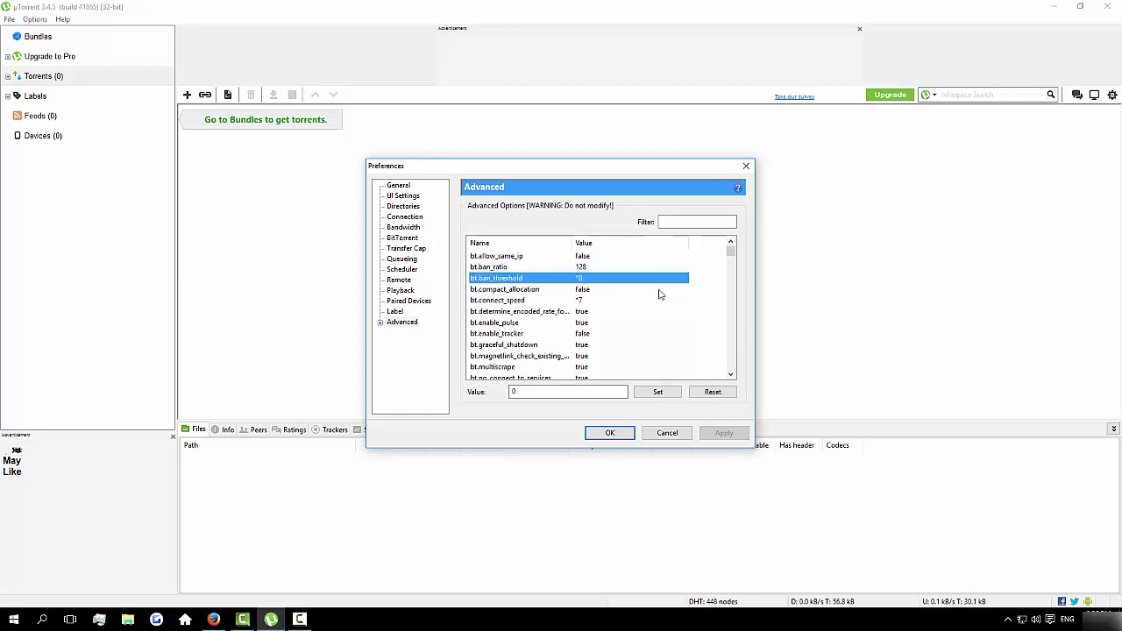
pyautogui.click(746, 167)
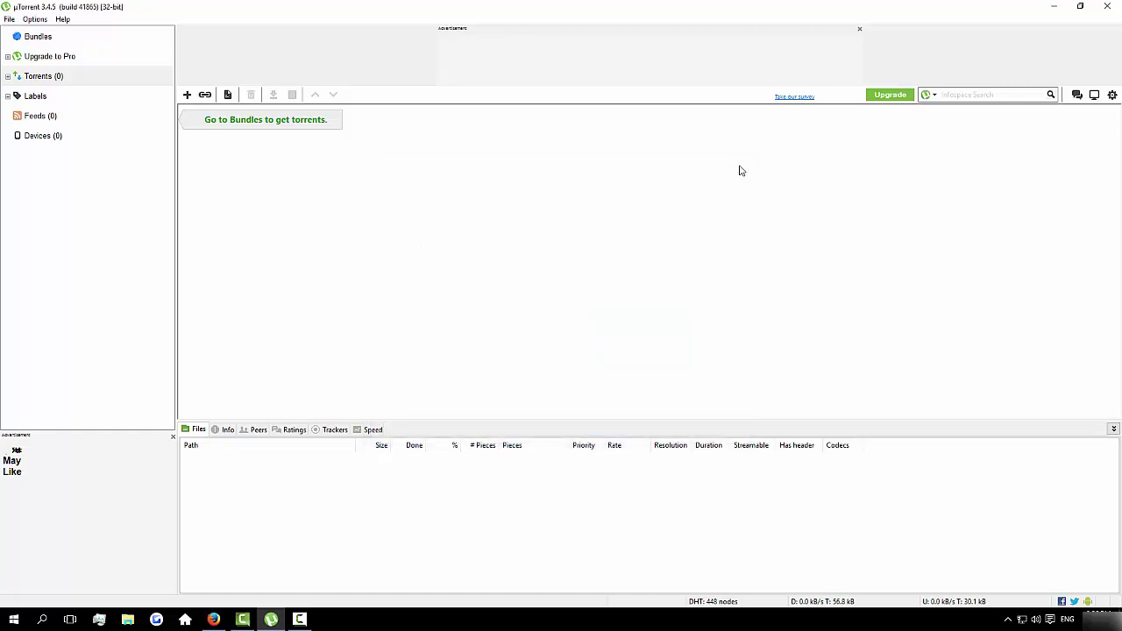
pyautogui.click(297, 618)
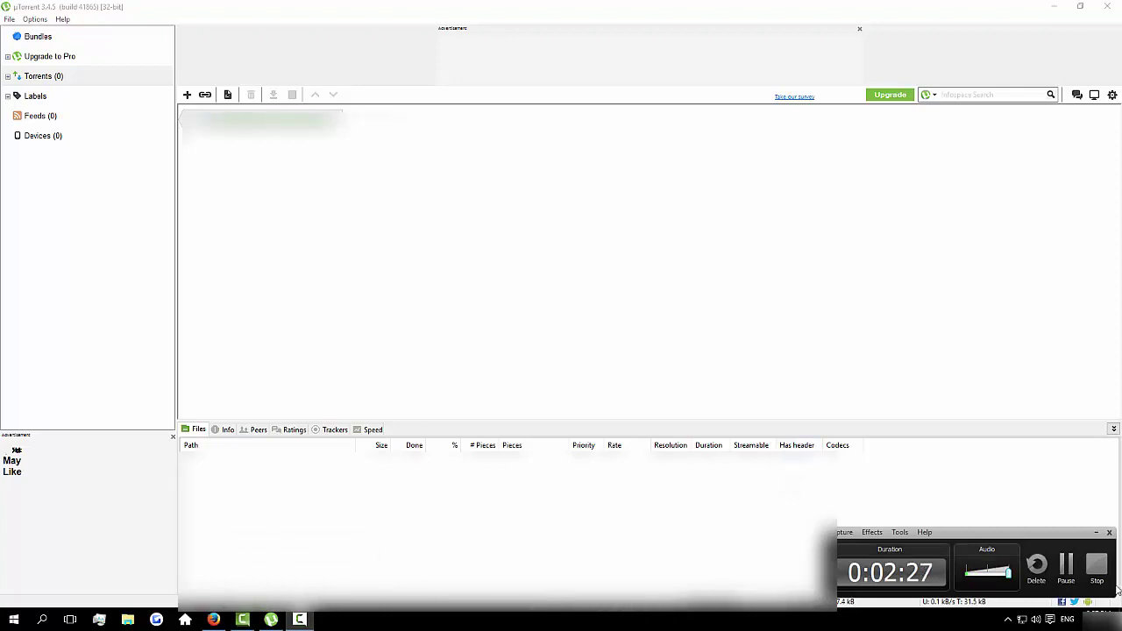
pyautogui.click(1097, 566)
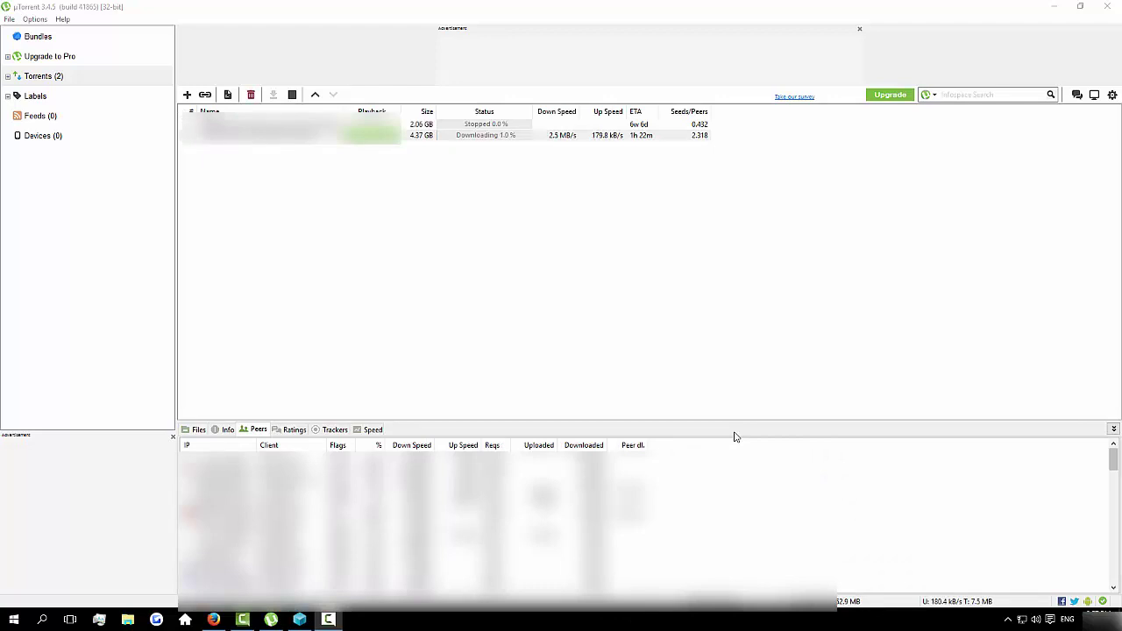